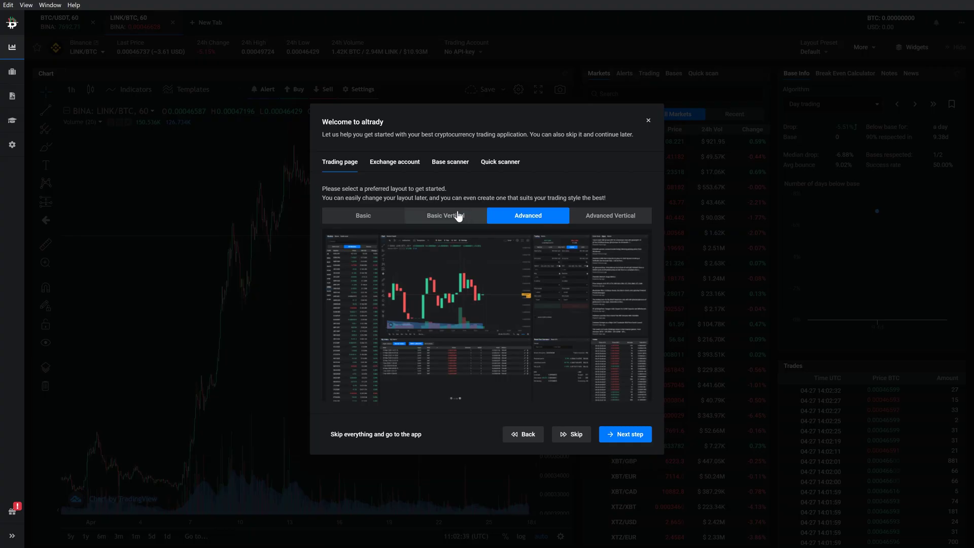
- Preview the Basic Vertical and Advanced Vertical presets, then choose the Basic layout
left_click(458, 216)
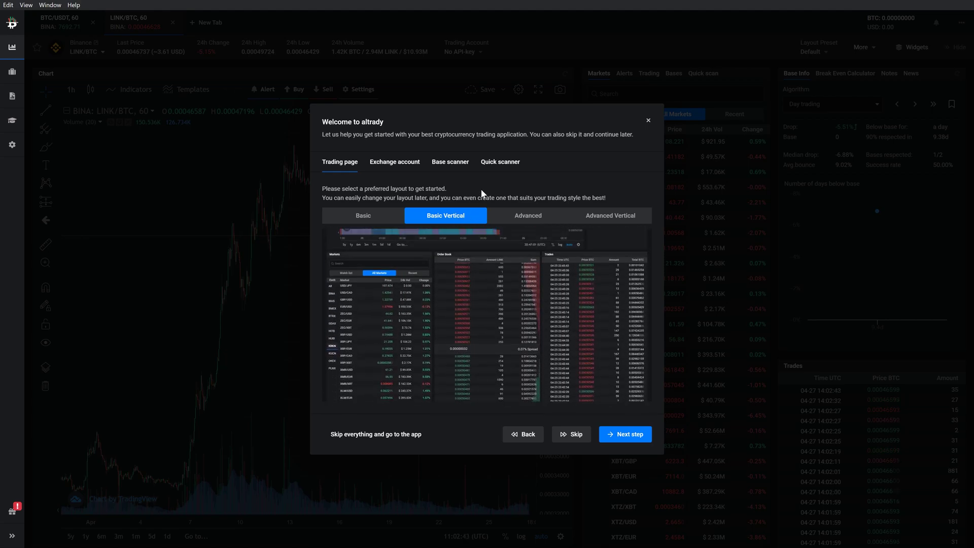
left_click(603, 219)
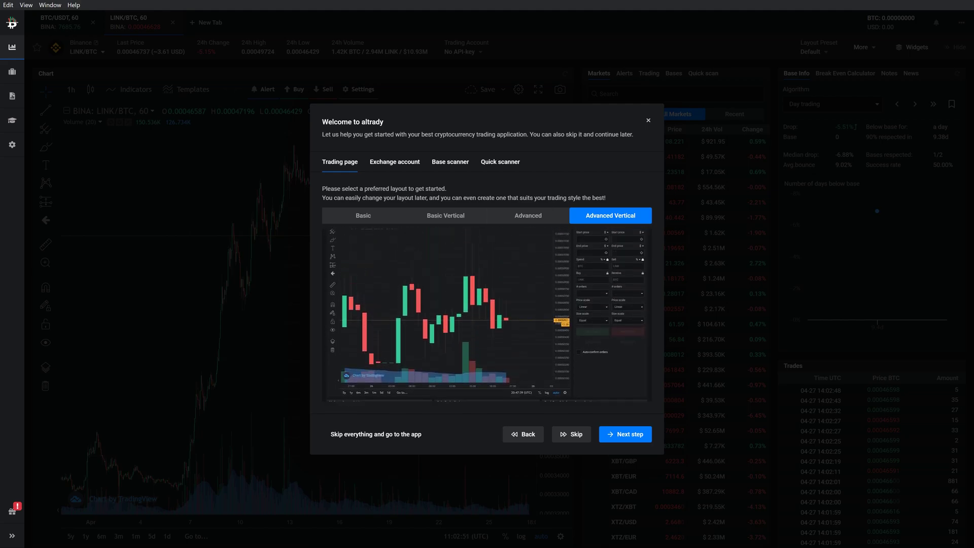
left_click(364, 216)
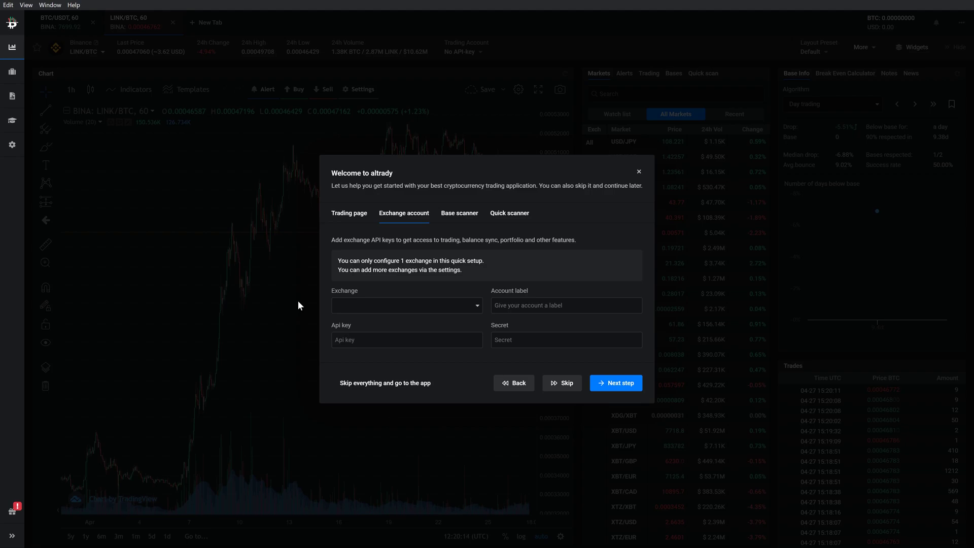
- Select Binance as the exchange and paste in the account's API key and secret
left_click(370, 306)
left_click(350, 352)
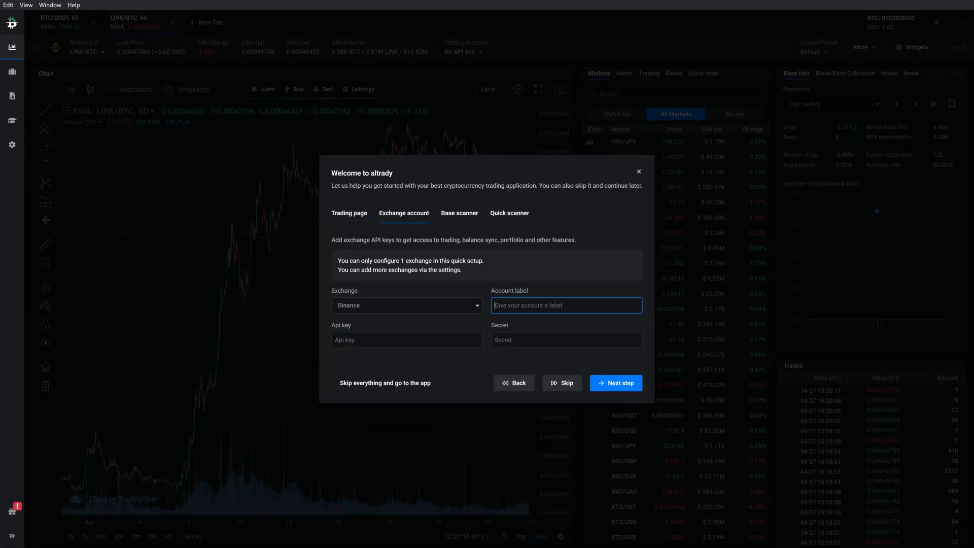
type("My Binance Account")
key("Tab")
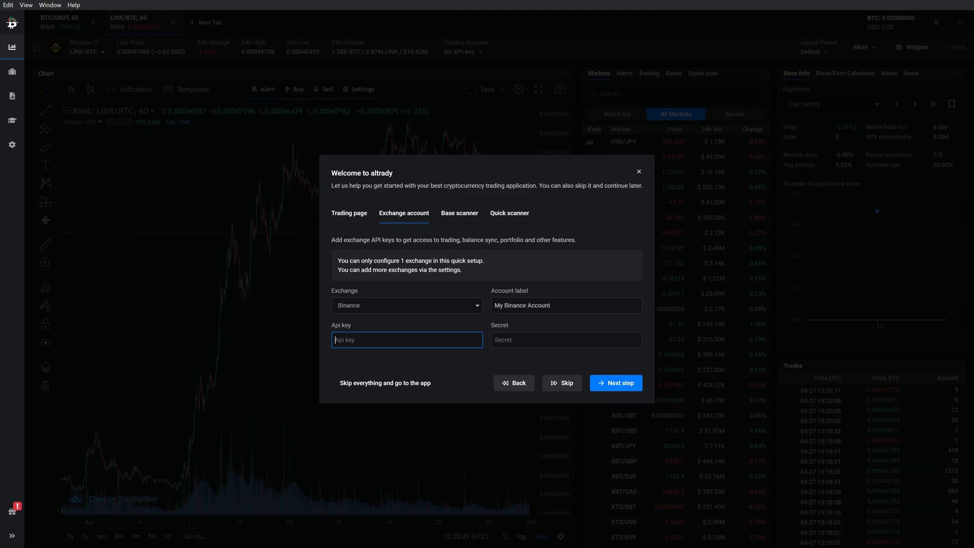
key("ctrl+v")
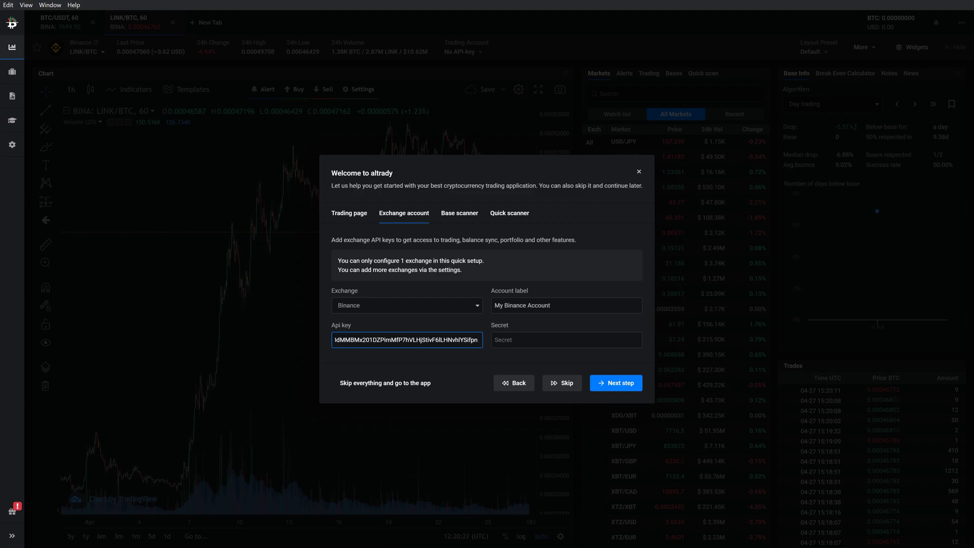
left_click(529, 339)
key("ctrl+v")
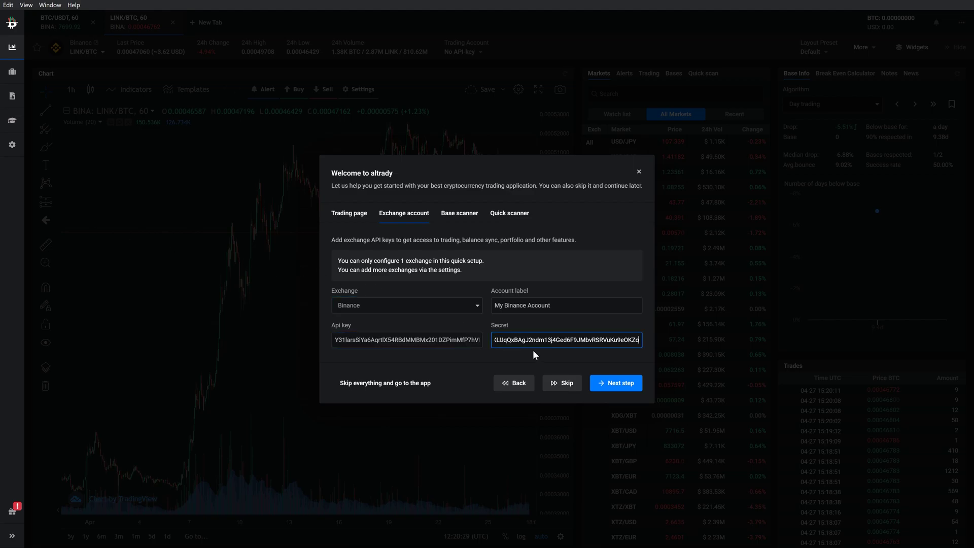
left_click(540, 353)
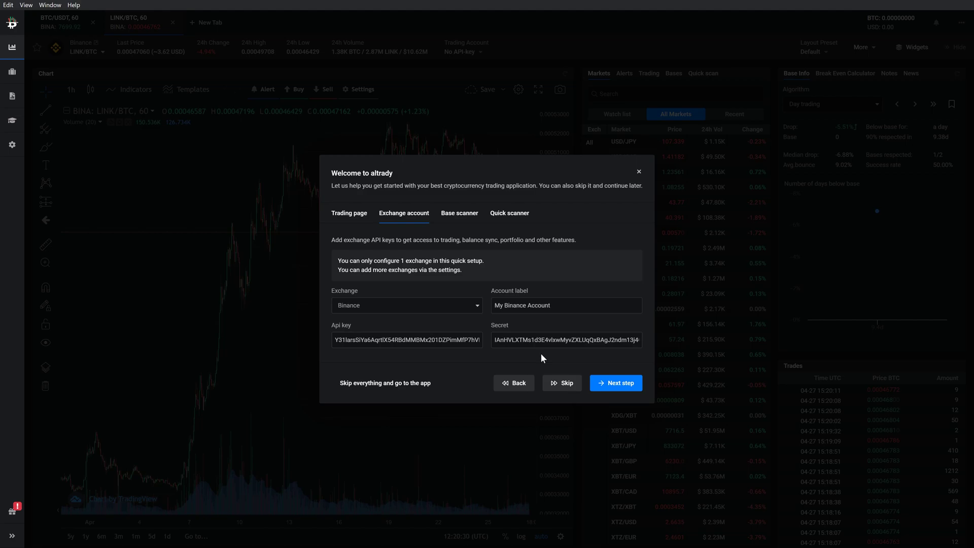
- On the base scanner step, switch to Median Drop Notifications
left_click(613, 382)
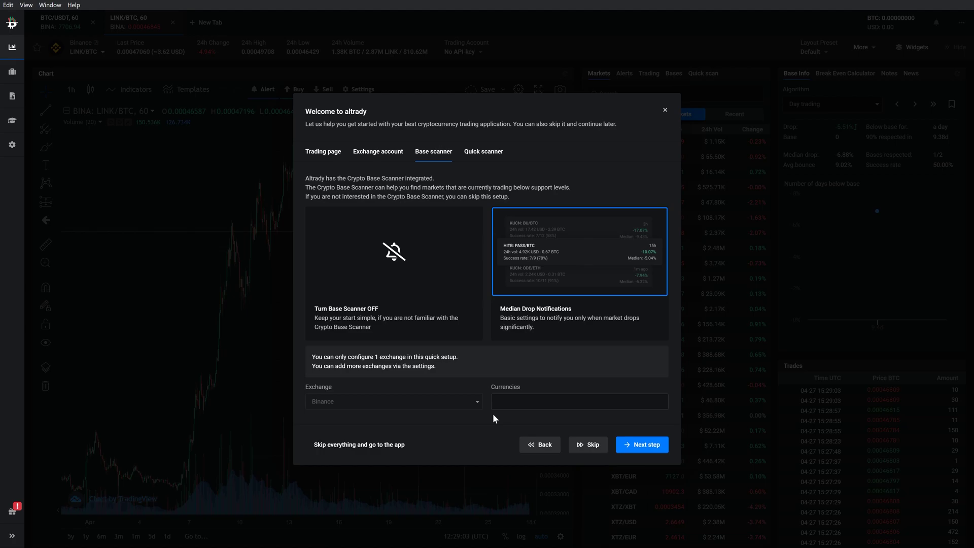
left_click(397, 271)
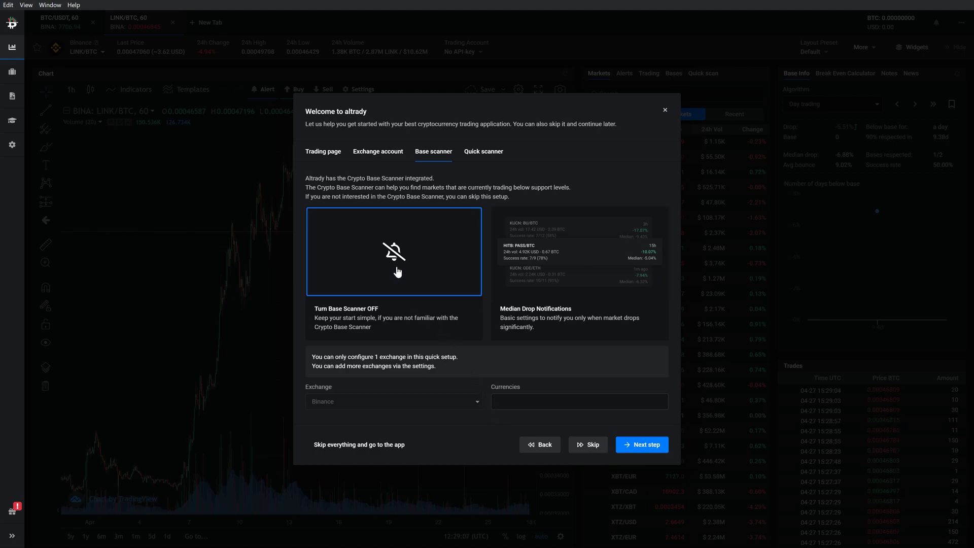
left_click(573, 267)
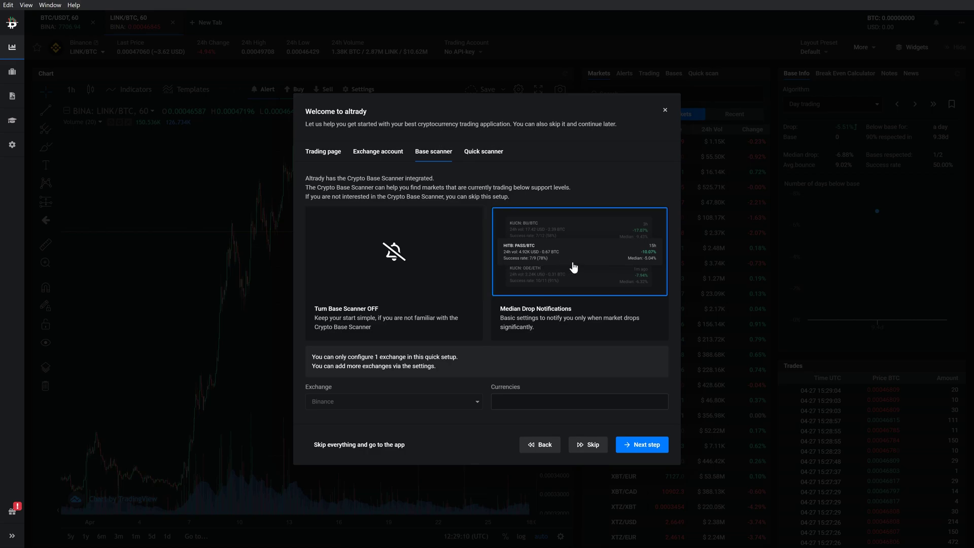
- Check the Binance exchange and add btc, bnb and eth as base scanner currencies
left_click(473, 401)
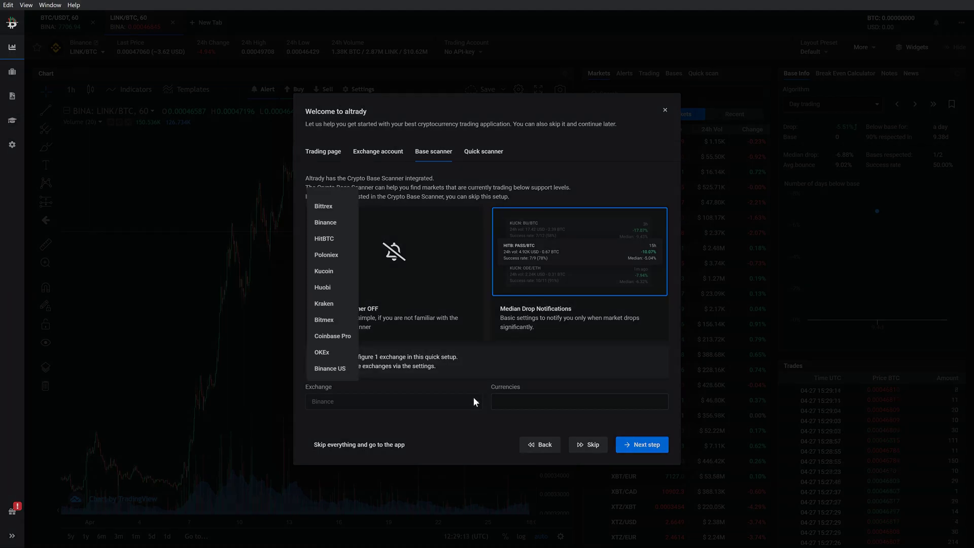
left_click(518, 401)
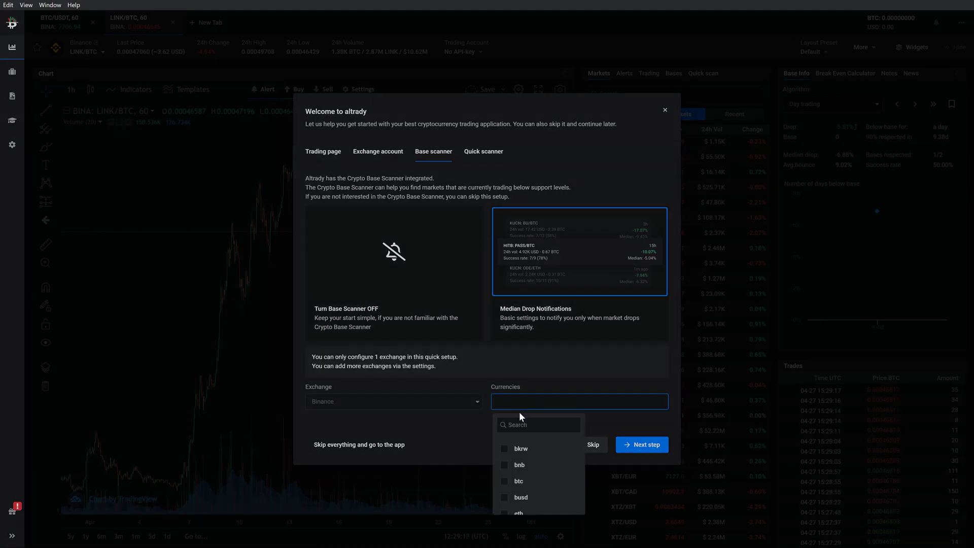
left_click(507, 479)
left_click(504, 508)
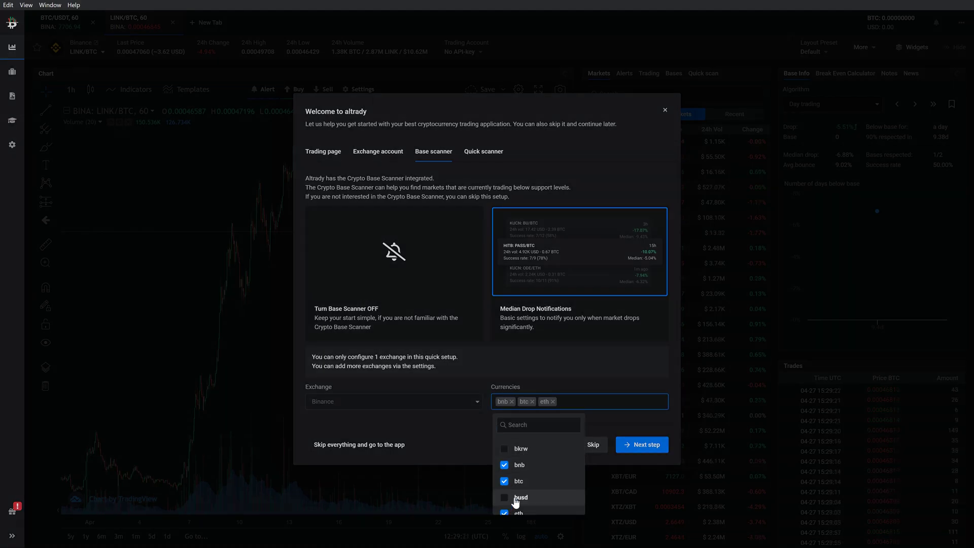
left_click(603, 407)
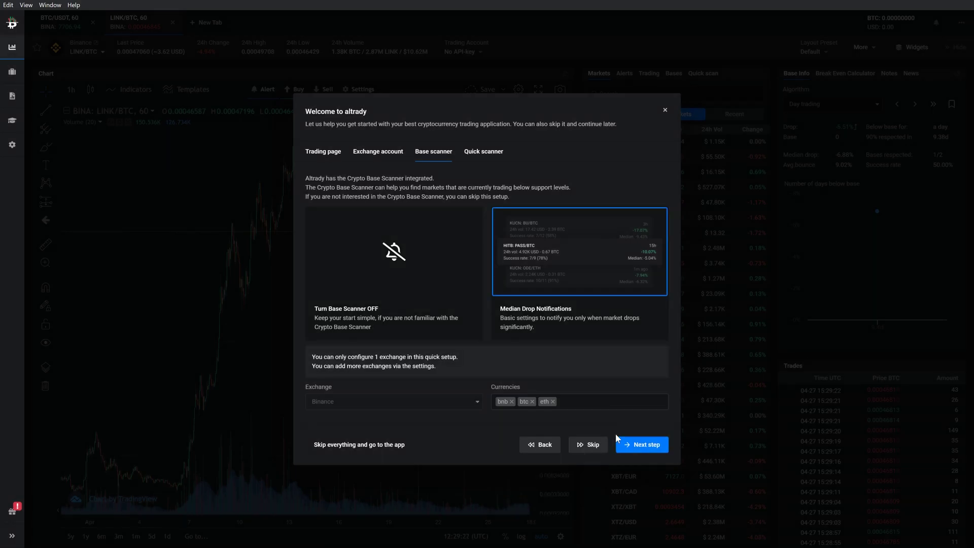
- On the quick scanner step, choose the -10% drops within 5 minutes setting
left_click(636, 449)
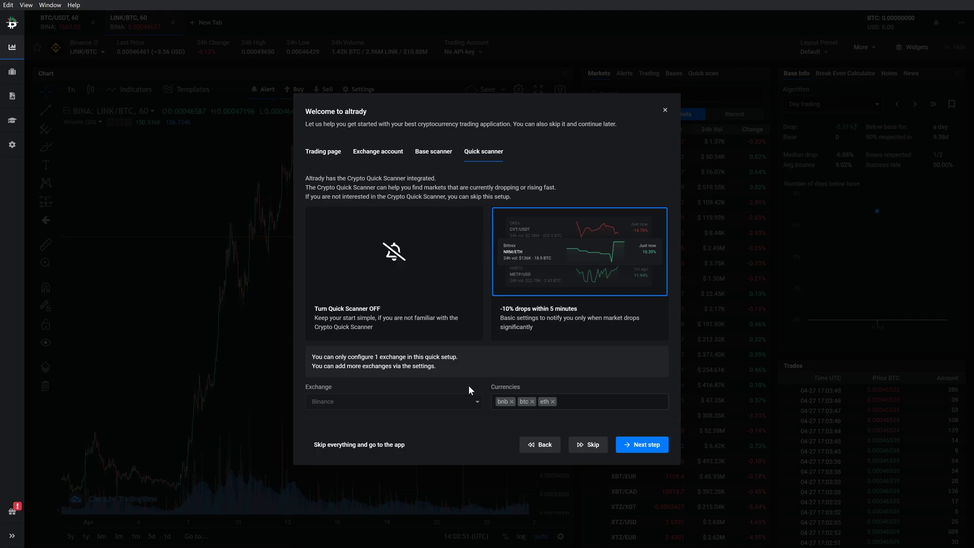
left_click(446, 291)
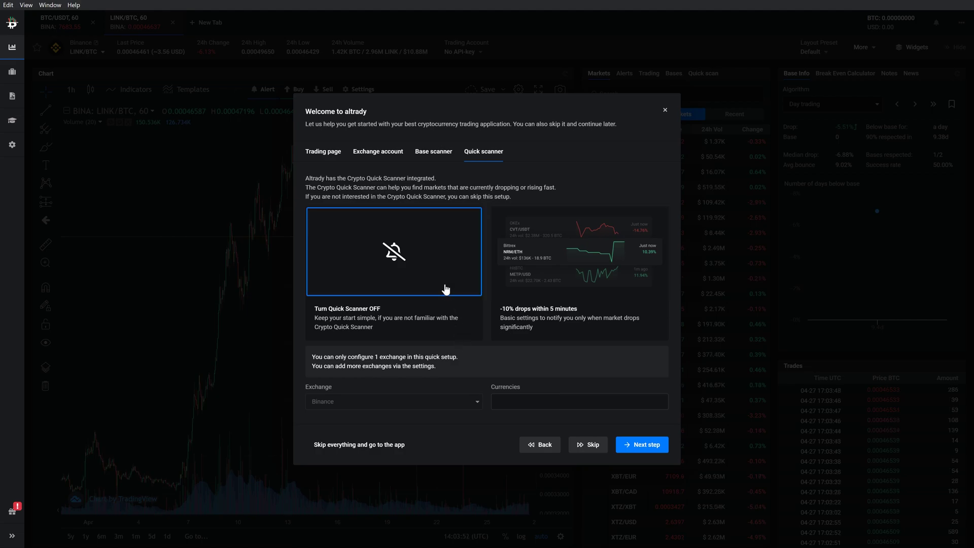
left_click(517, 283)
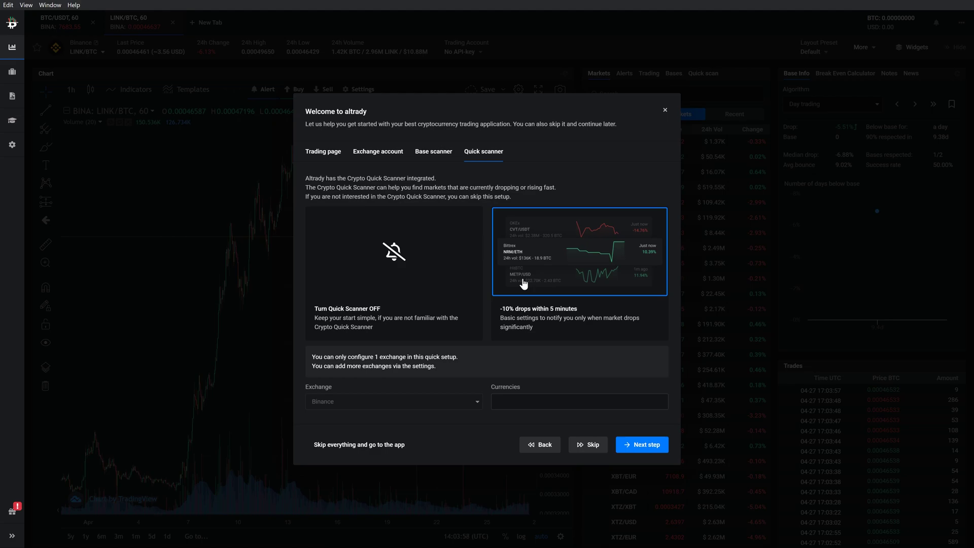
- Add bnb, btc and eth as quick scanner currencies
left_click(519, 405)
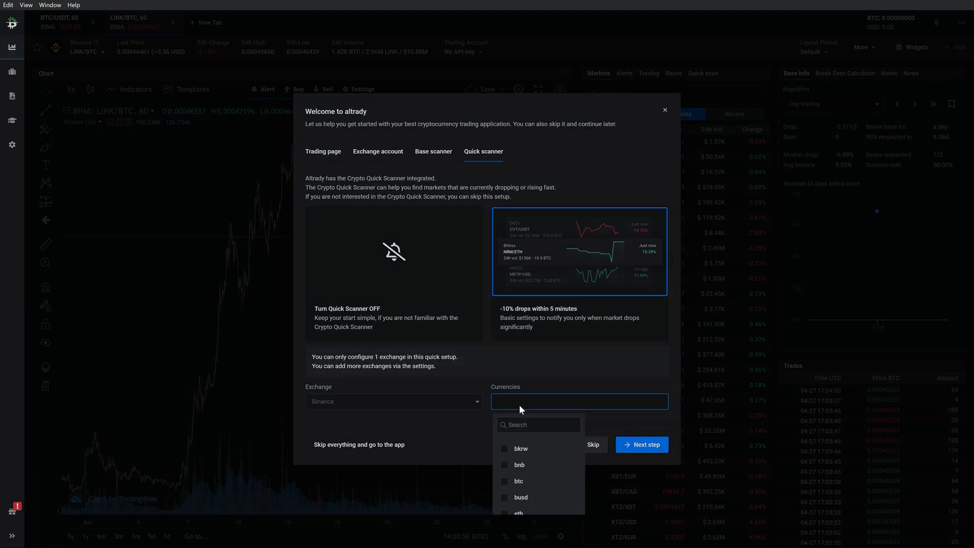
left_click(518, 465)
left_click(520, 511)
left_click(605, 426)
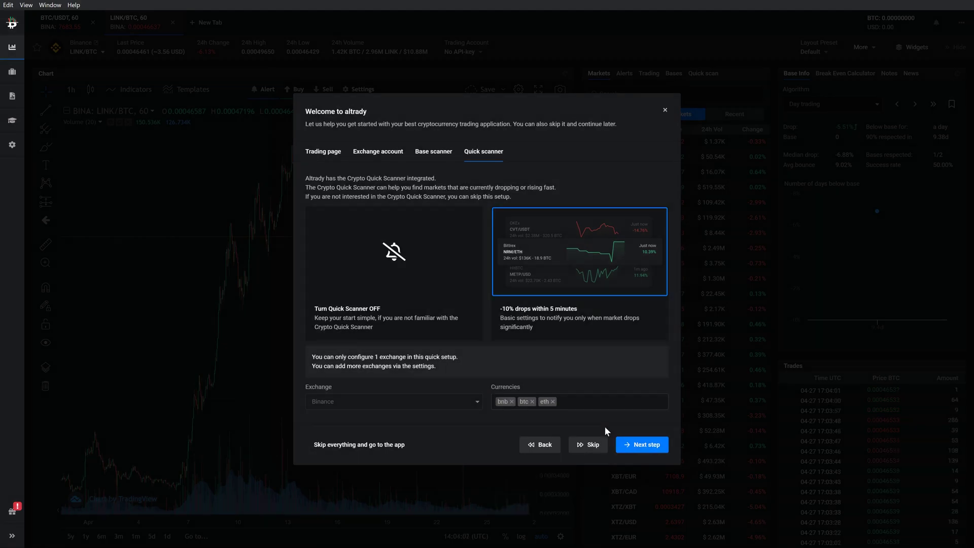